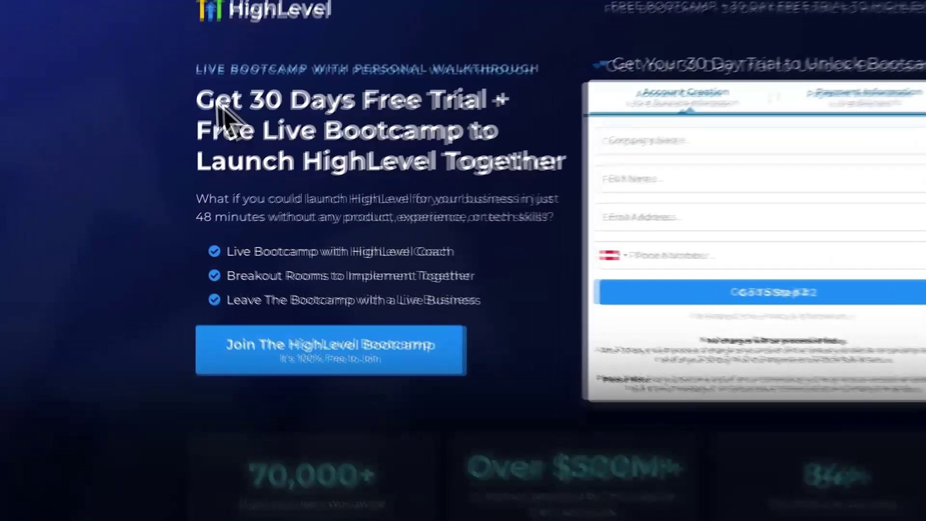
{"action": "left_click_drag", "start_coordinate": [195, 100], "coordinate": [524, 96]}
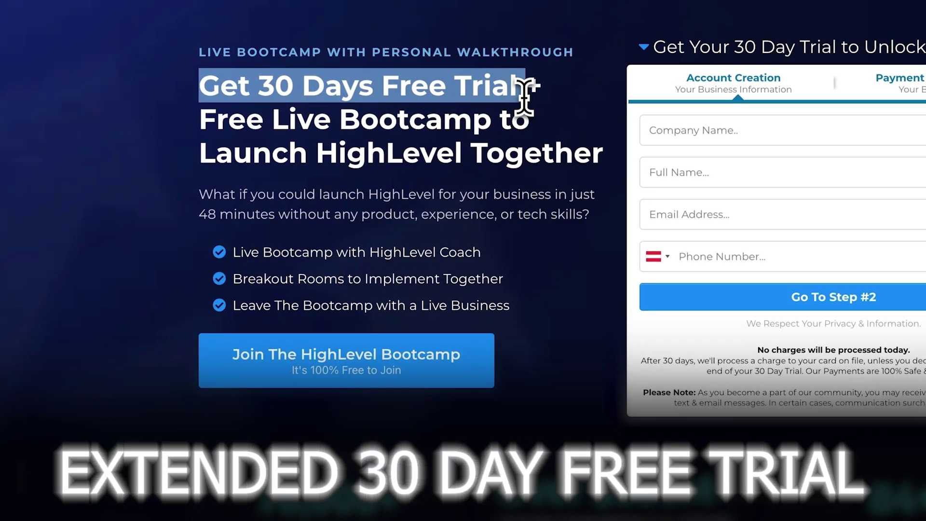
{"action": "left_click", "coordinate": [524, 94]}
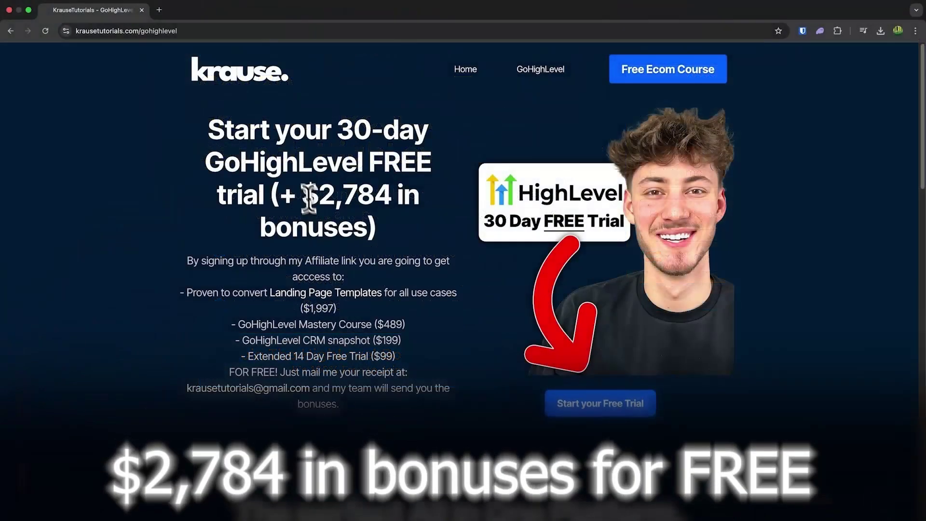
{"action": "left_click_drag", "start_coordinate": [303, 197], "coordinate": [366, 223]}
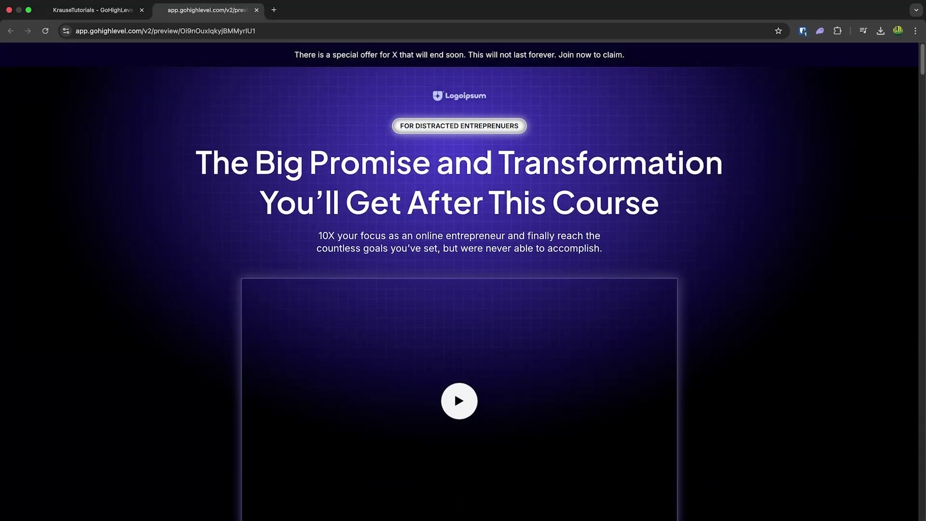
{"action": "scroll", "coordinate": [459, 289], "scroll_direction": "down", "scroll_amount": 10}
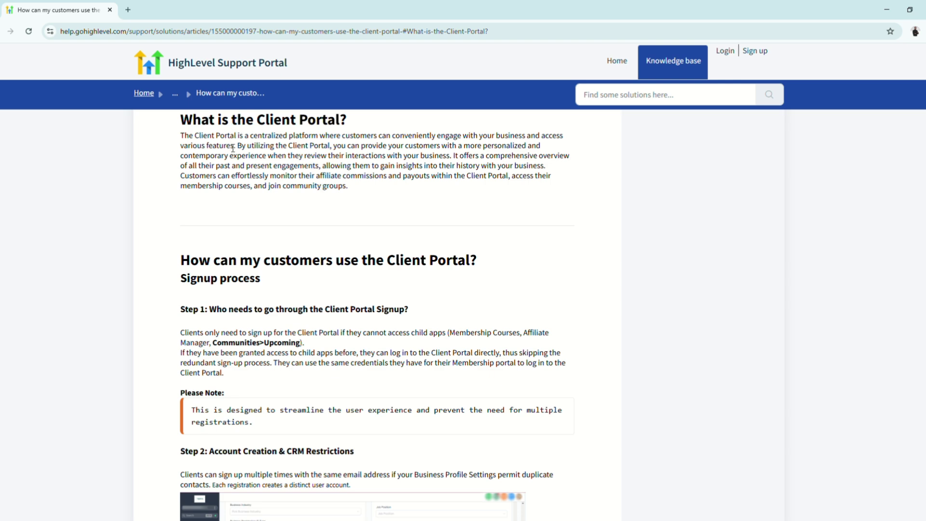
- Read the support article's explanation of what the Client Portal is and what customers can do in it
{"action": "left_click_drag", "start_coordinate": [179, 139], "coordinate": [313, 139]}
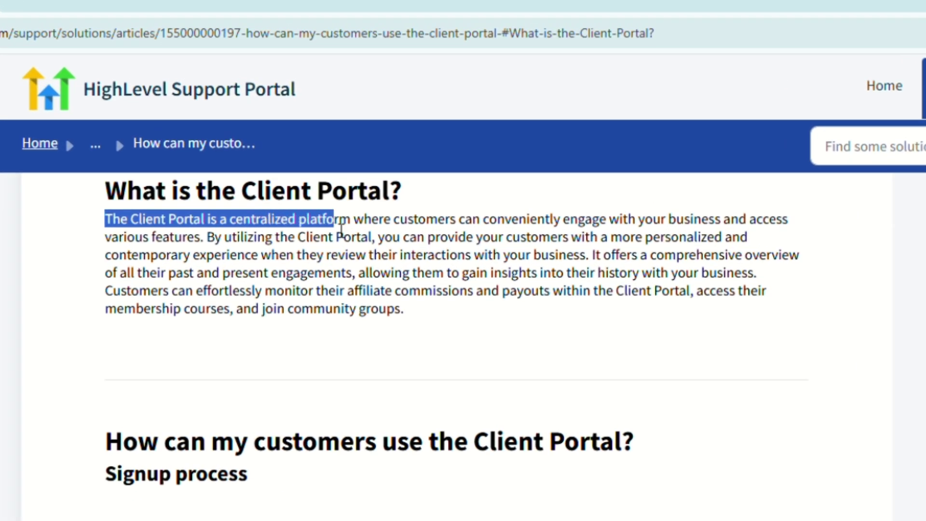
{"action": "left_click_drag", "start_coordinate": [341, 231], "coordinate": [772, 230]}
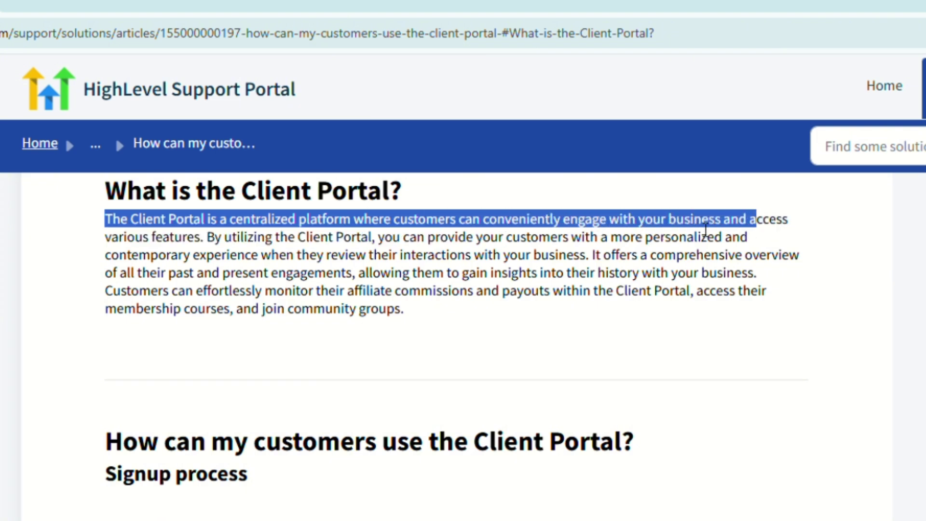
{"action": "left_click_drag", "start_coordinate": [135, 237], "coordinate": [750, 243]}
{"action": "left_click", "coordinate": [261, 246]}
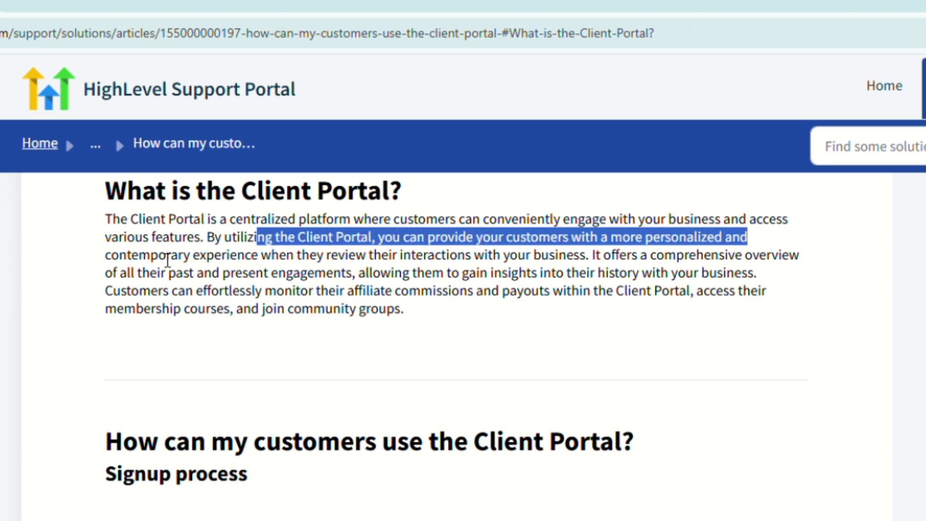
{"action": "left_click", "coordinate": [103, 260]}
{"action": "left_click_drag", "start_coordinate": [103, 260], "coordinate": [802, 260]}
{"action": "left_click_drag", "start_coordinate": [105, 272], "coordinate": [760, 279]}
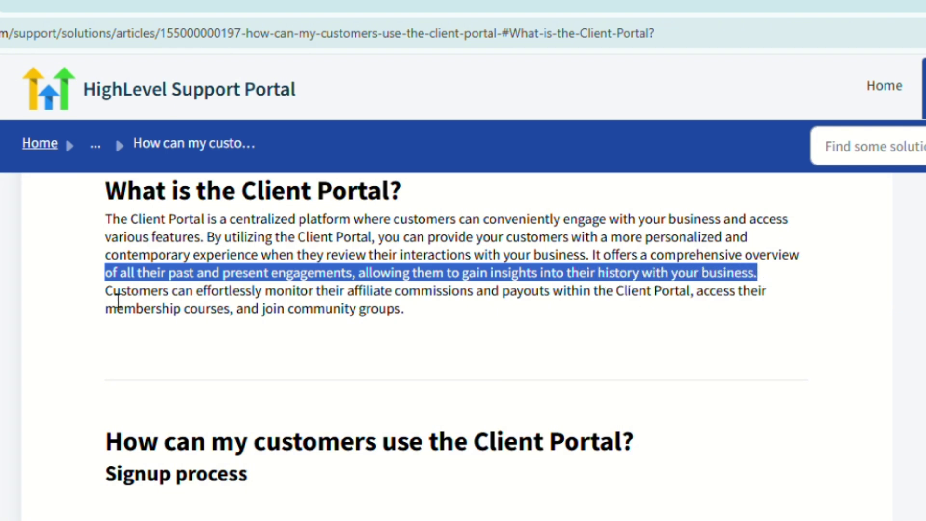
{"action": "left_click_drag", "start_coordinate": [106, 292], "coordinate": [762, 304]}
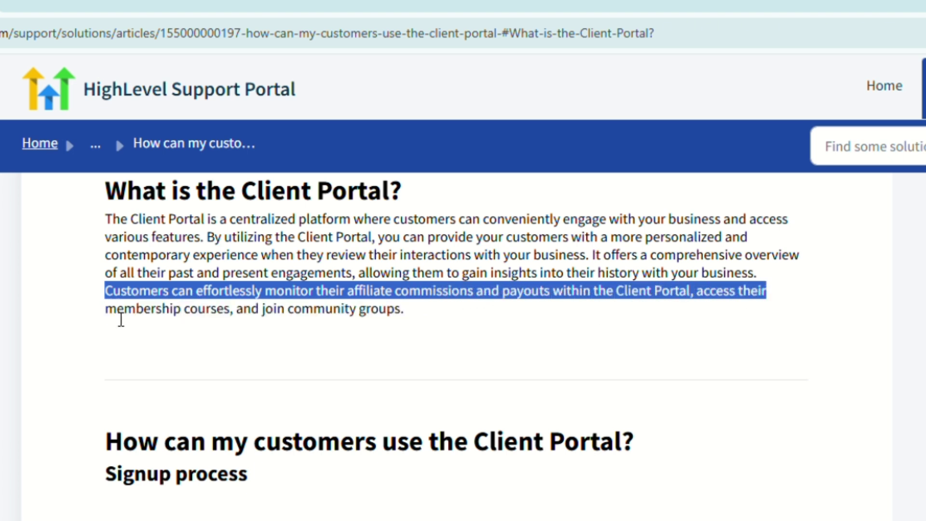
{"action": "left_click_drag", "start_coordinate": [118, 312], "coordinate": [419, 319]}
{"action": "left_click", "coordinate": [428, 327]}
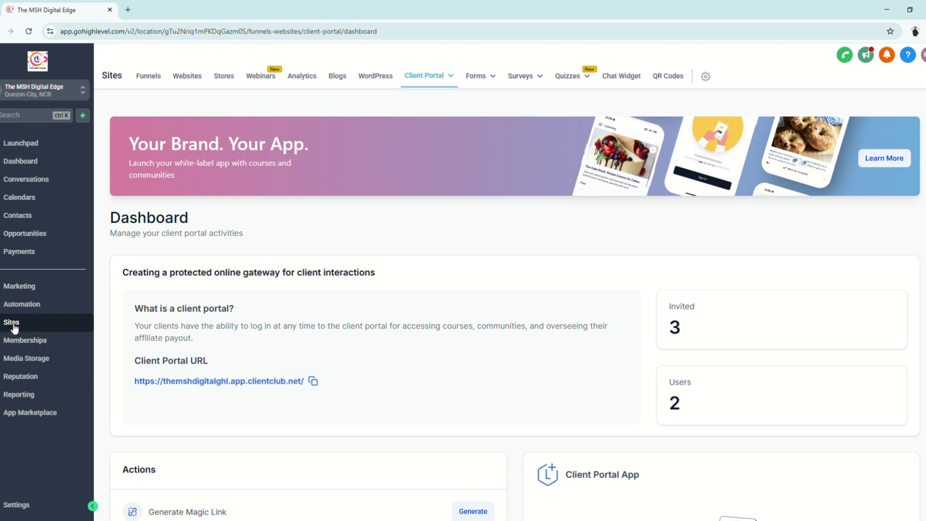
- Copy the Client Portal URL from its dashboard under Sites and open it in a new browser tab
{"action": "mouse_move", "coordinate": [428, 86]}
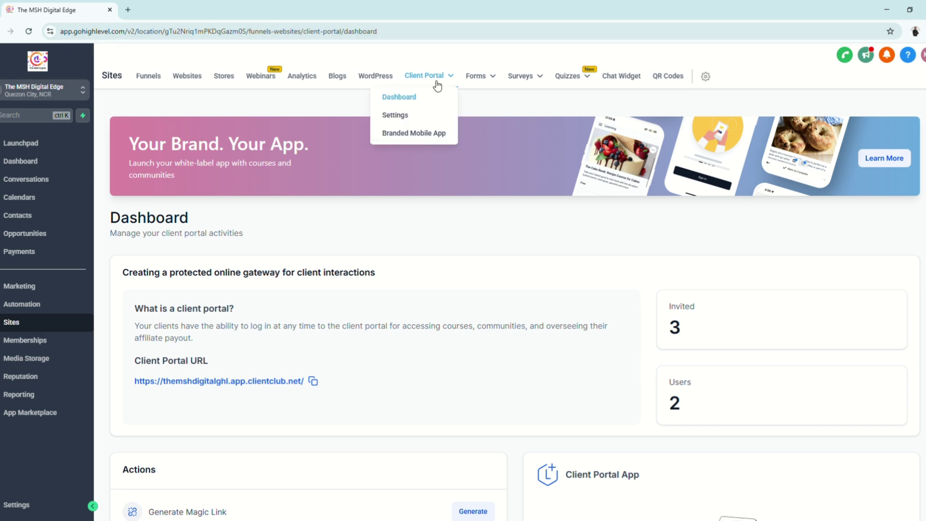
{"action": "left_click", "coordinate": [409, 115]}
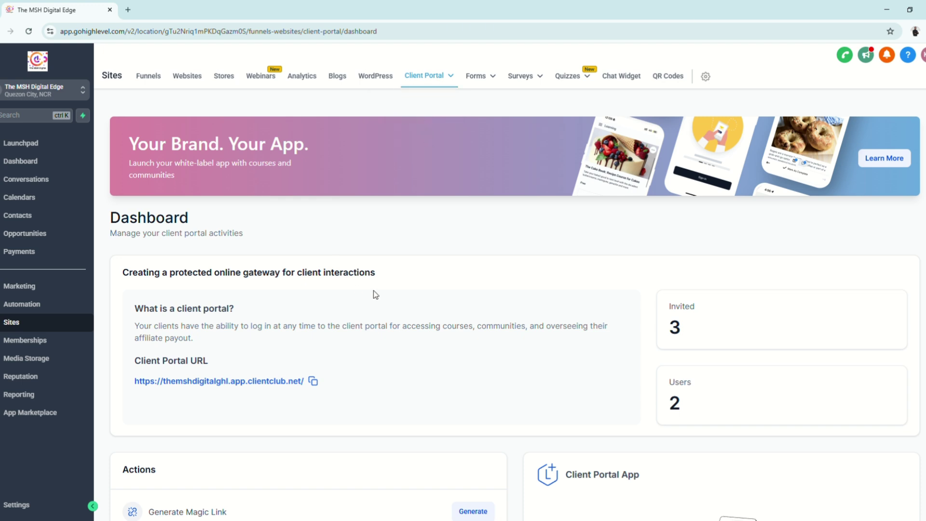
{"action": "left_click", "coordinate": [314, 382]}
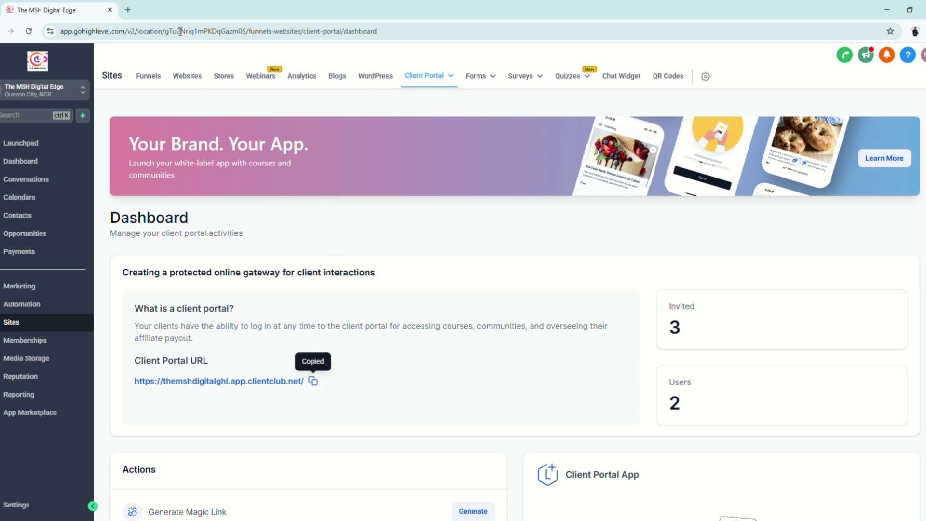
{"action": "left_click", "coordinate": [128, 10]}
{"action": "left_click", "coordinate": [169, 37]}
{"action": "key", "text": "ctrl+v"}
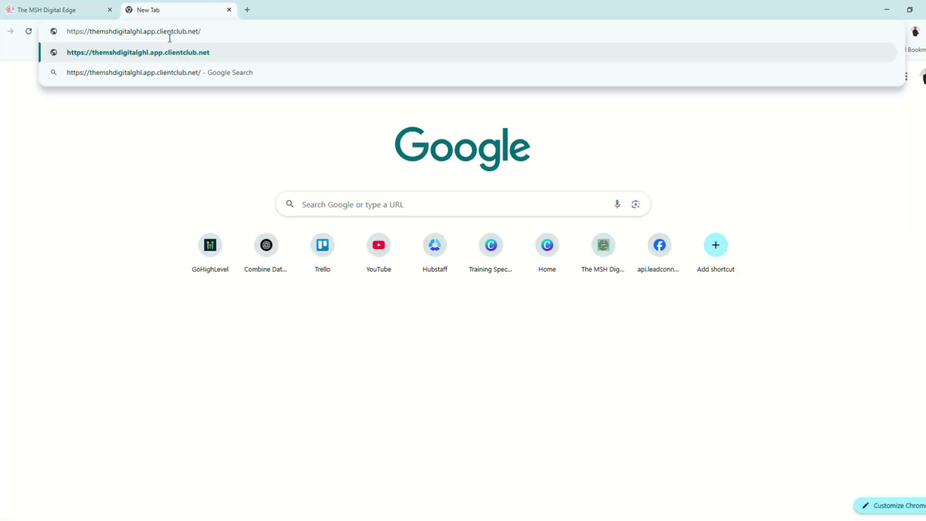
{"action": "key", "text": "Return"}
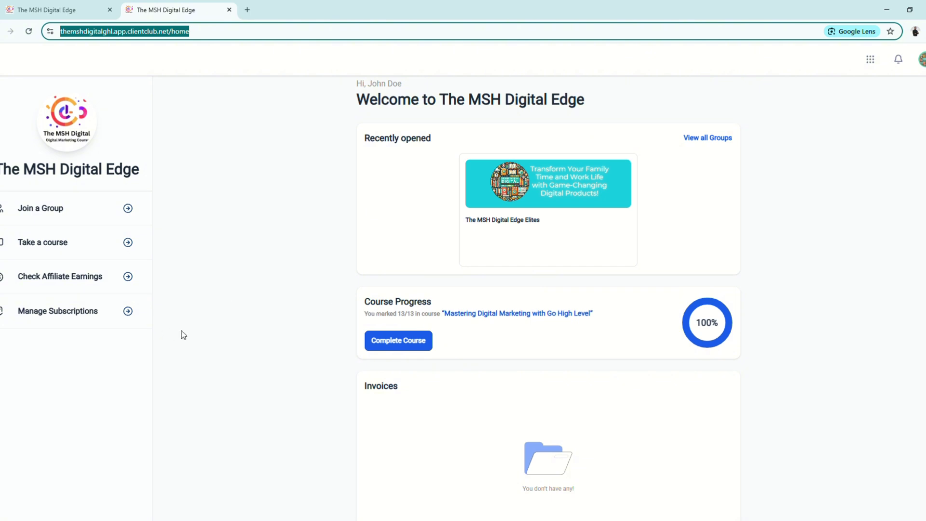
- Review the client portal home page, including course progress, invoices and contracts, and close its tab
{"action": "scroll", "coordinate": [380, 364], "scroll_direction": "down", "scroll_amount": 4}
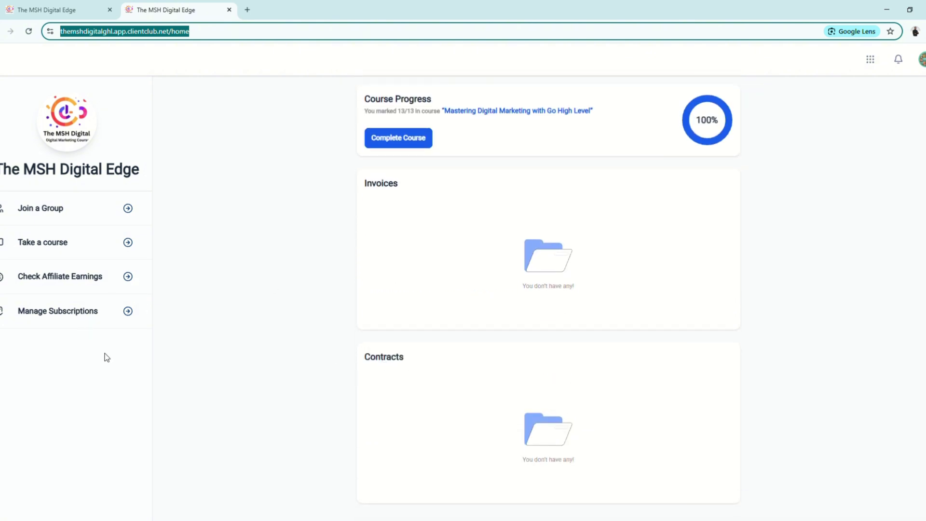
{"action": "scroll", "coordinate": [523, 387], "scroll_direction": "up", "scroll_amount": 4}
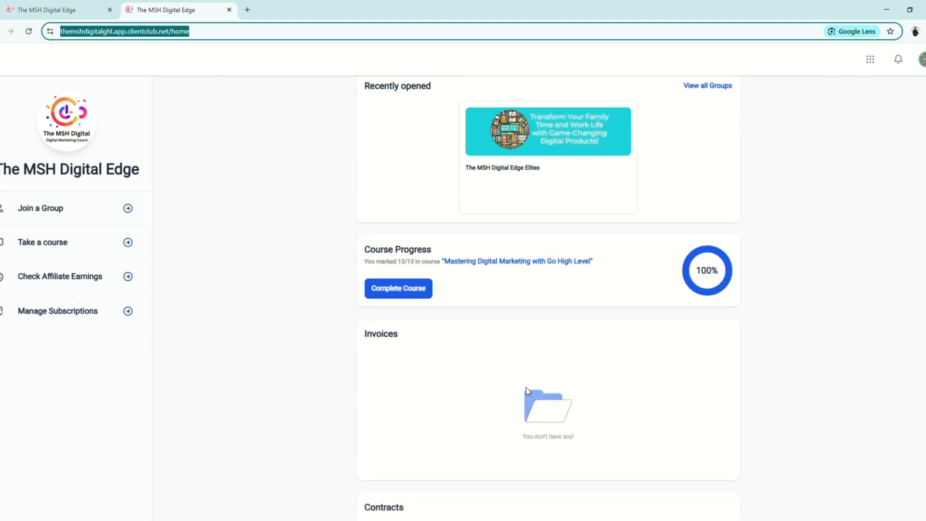
{"action": "key", "text": "ctrl+w"}
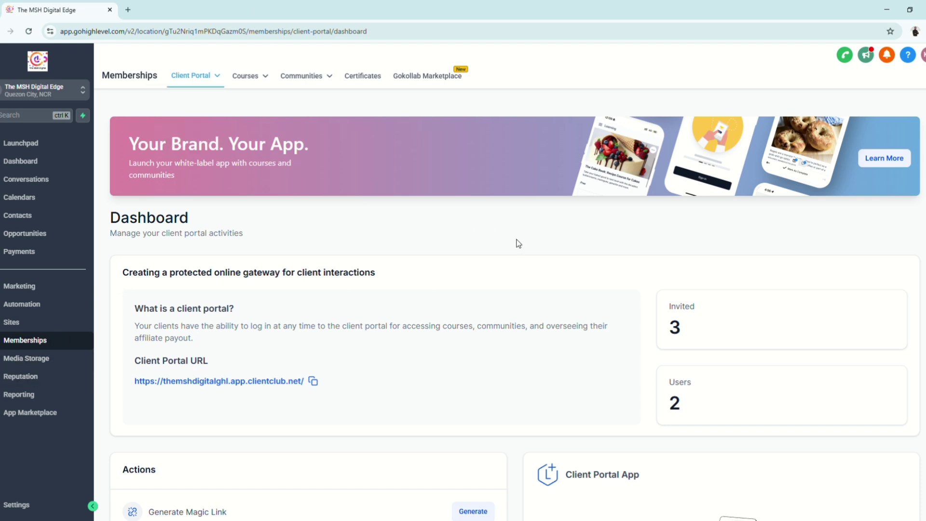
- Check where the Client Portal is found in both Sites and Memberships, and examine its dashboard and available actions
{"action": "scroll", "coordinate": [566, 357], "scroll_direction": "down", "scroll_amount": 3}
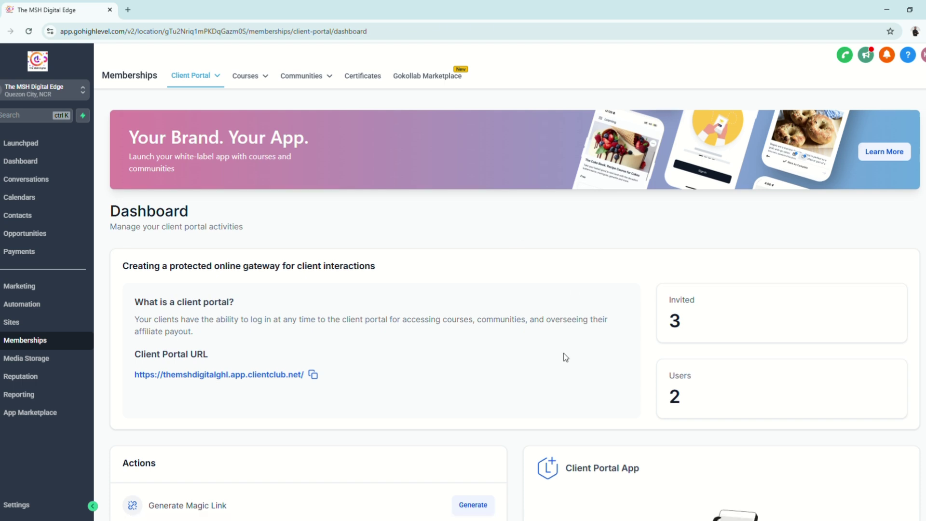
{"action": "scroll", "coordinate": [199, 274], "scroll_direction": "up", "scroll_amount": 3}
{"action": "mouse_move", "coordinate": [204, 76]}
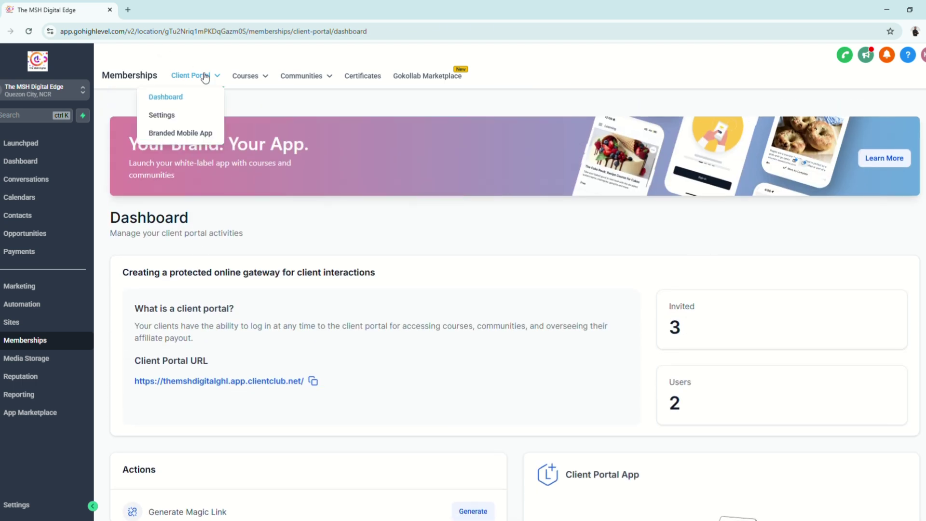
{"action": "left_click", "coordinate": [28, 329]}
{"action": "mouse_move", "coordinate": [428, 75]}
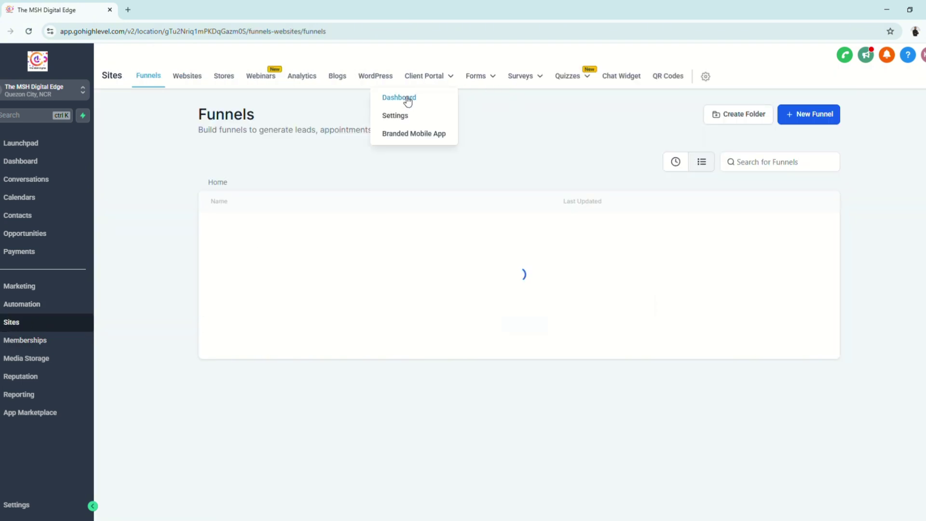
{"action": "left_click", "coordinate": [27, 340]}
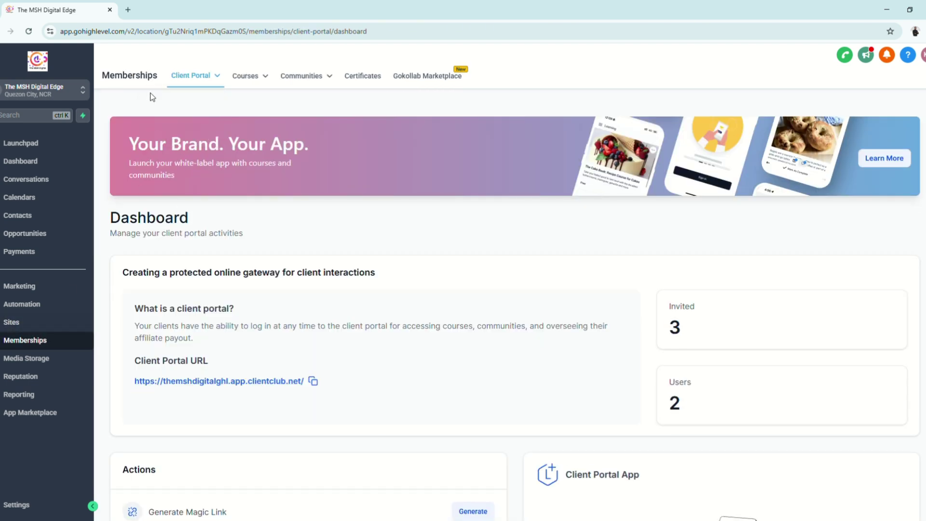
{"action": "mouse_move", "coordinate": [195, 75]}
{"action": "scroll", "coordinate": [565, 427], "scroll_direction": "down", "scroll_amount": 3}
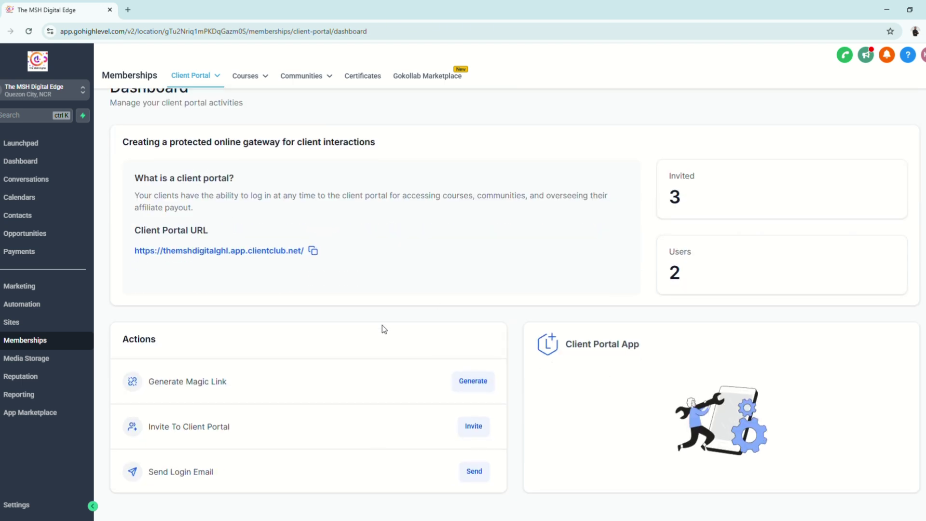
{"action": "scroll", "coordinate": [384, 329], "scroll_direction": "up", "scroll_amount": 3}
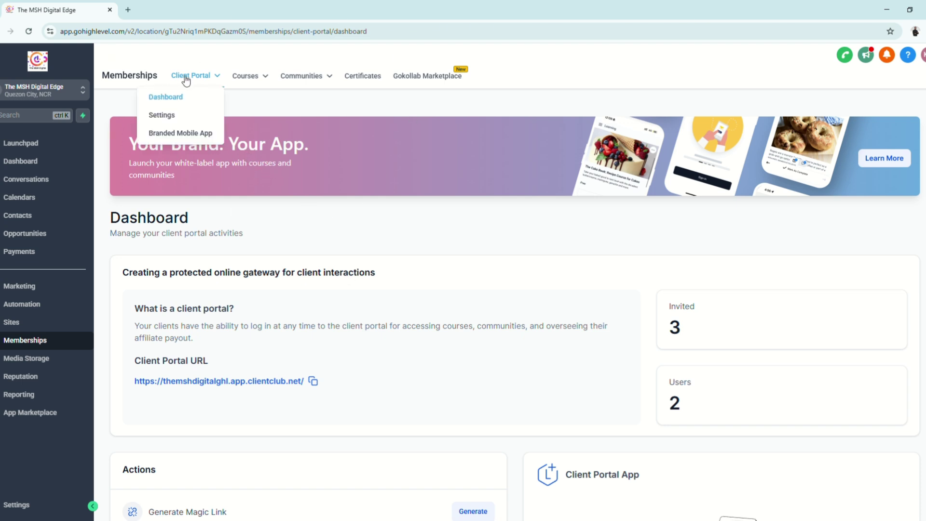
- Look through the Courses dashboard, products, community groups and certificates in Memberships, and return to the Client Portal section
{"action": "left_click", "coordinate": [245, 76]}
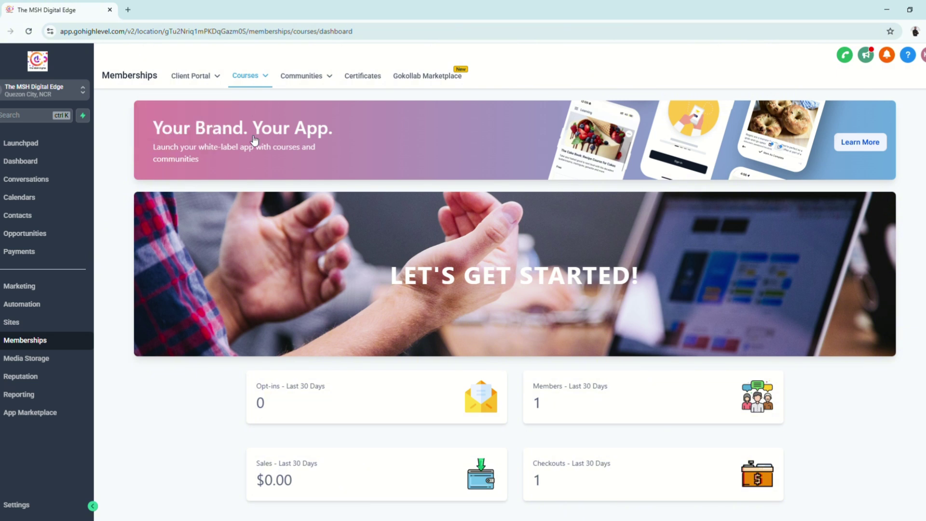
{"action": "mouse_move", "coordinate": [262, 84]}
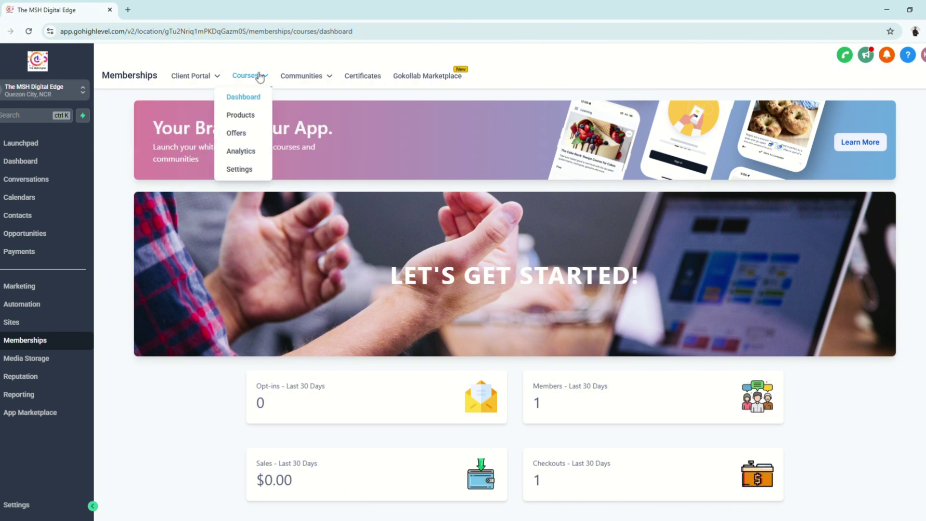
{"action": "left_click", "coordinate": [248, 115]}
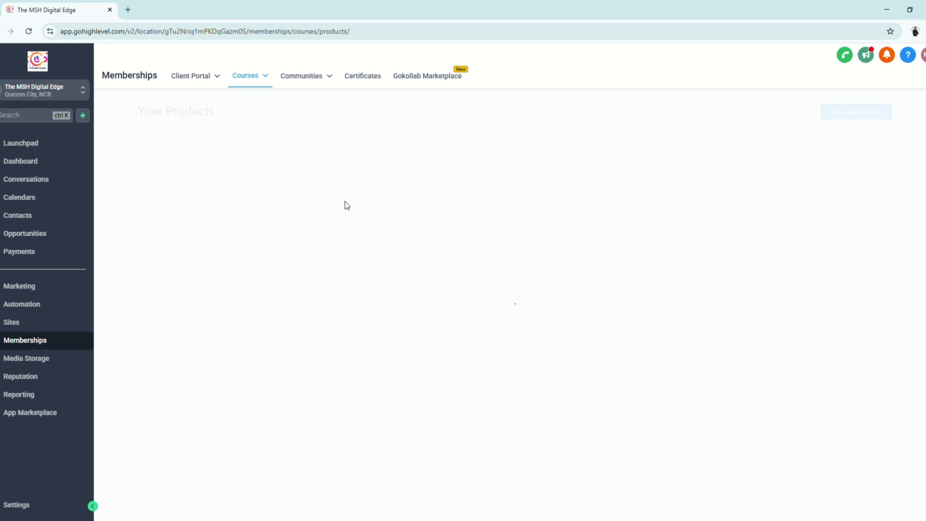
{"action": "mouse_move", "coordinate": [324, 84]}
{"action": "left_click", "coordinate": [271, 97]}
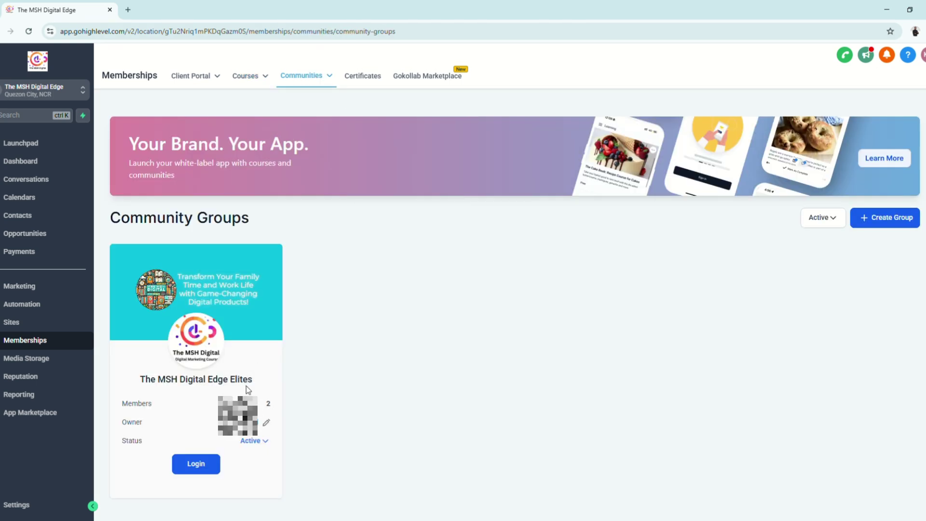
{"action": "left_click", "coordinate": [366, 83]}
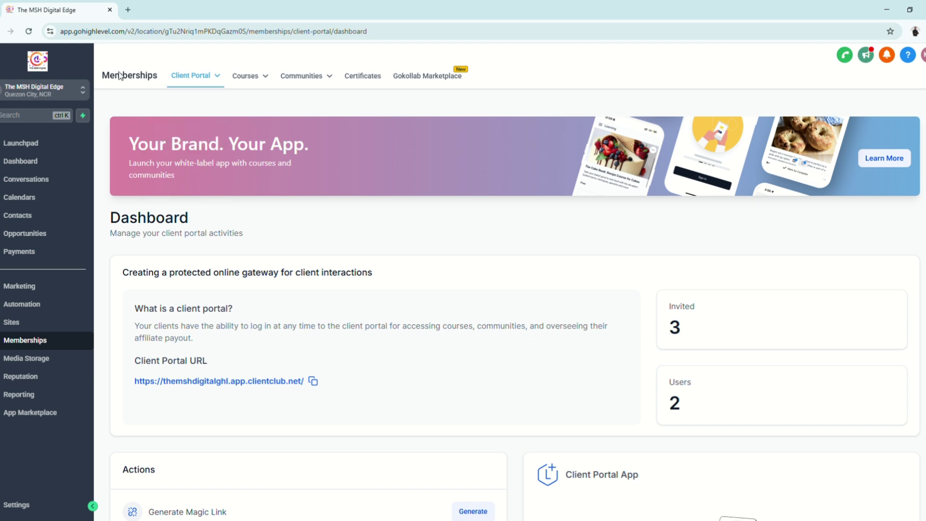
{"action": "mouse_move", "coordinate": [172, 89]}
{"action": "mouse_move", "coordinate": [200, 80]}
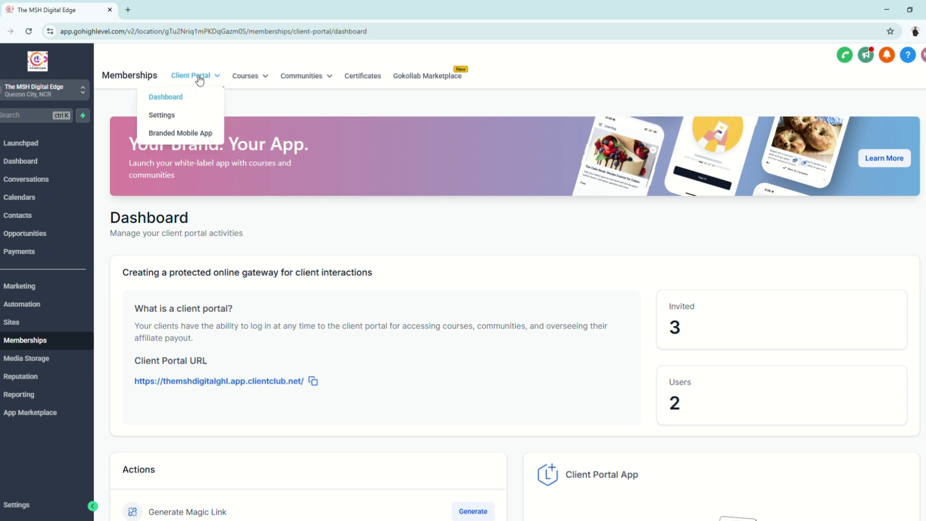